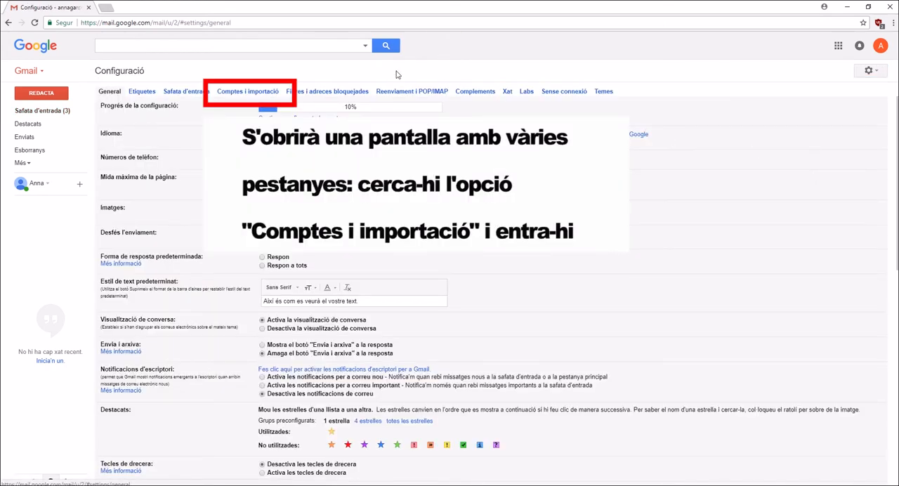
Start adding an external mail account in the accounts and import settings, and submit the .cat email address.
left_click(235, 93)
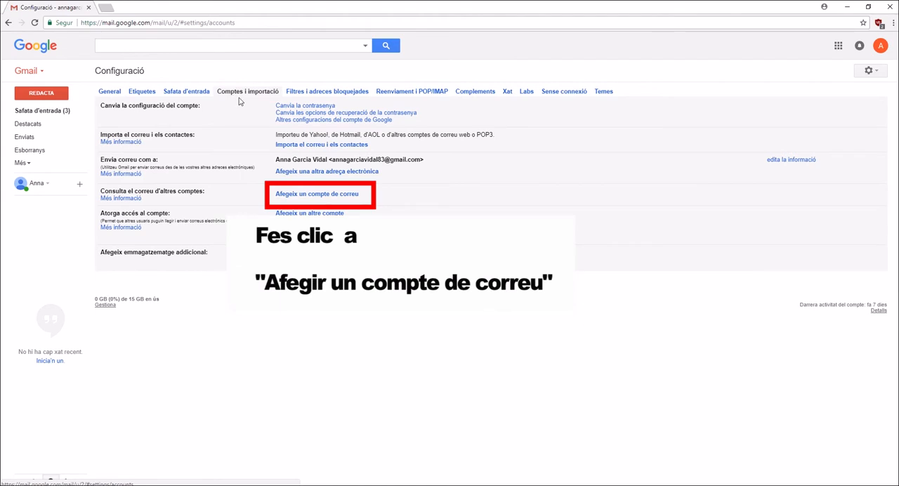
left_click(297, 198)
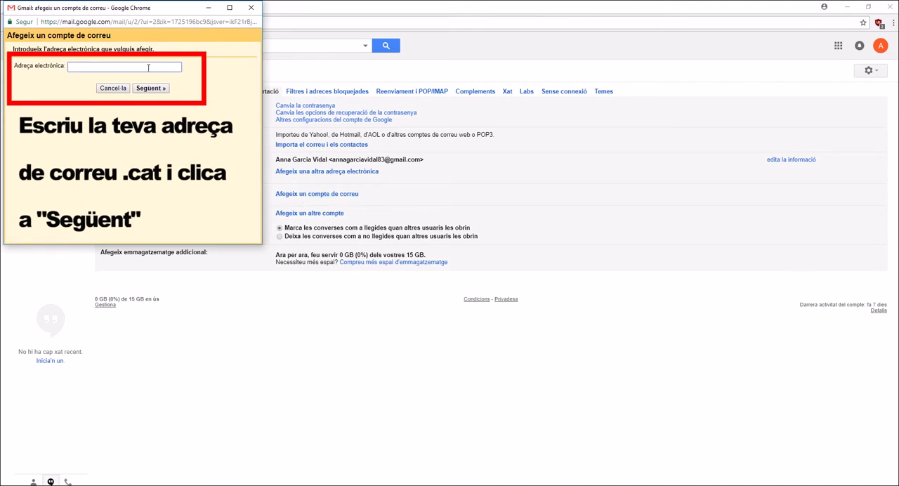
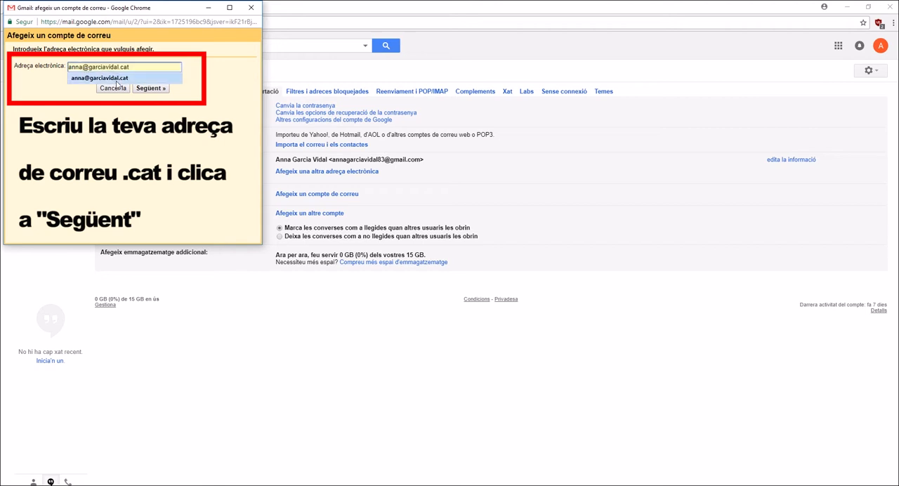
left_click(117, 79)
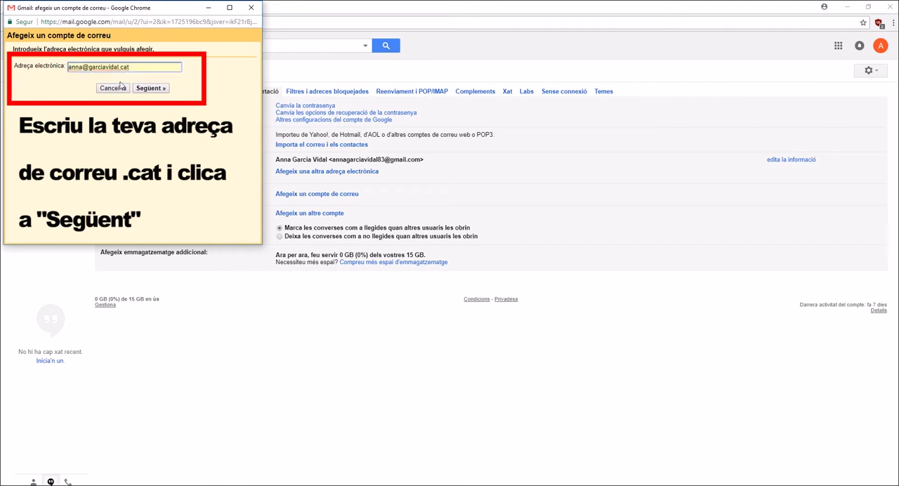
left_click(159, 88)
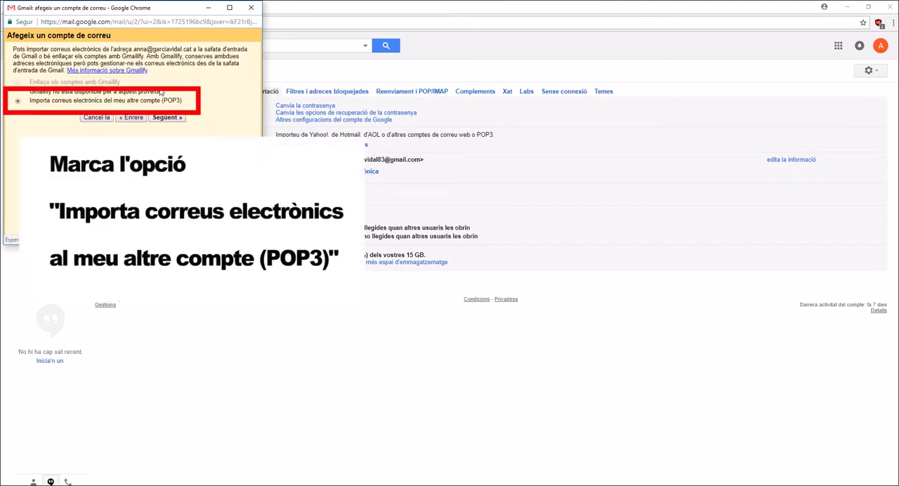
Choose to import emails from the other account with POP3 and continue to its mail configuration.
left_click_drag(30, 102, 187, 105)
left_click(191, 106)
left_click(169, 117)
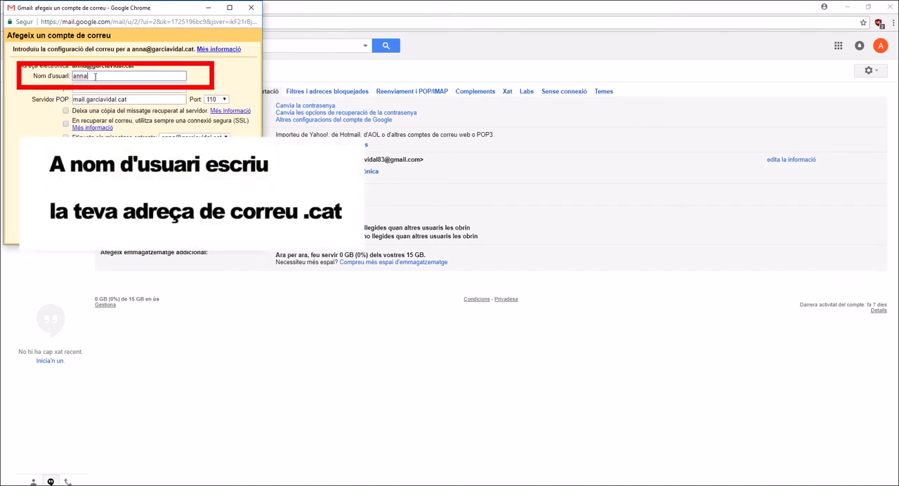
Complete the POP user name as the full .cat email address and enter the account password.
type("@")
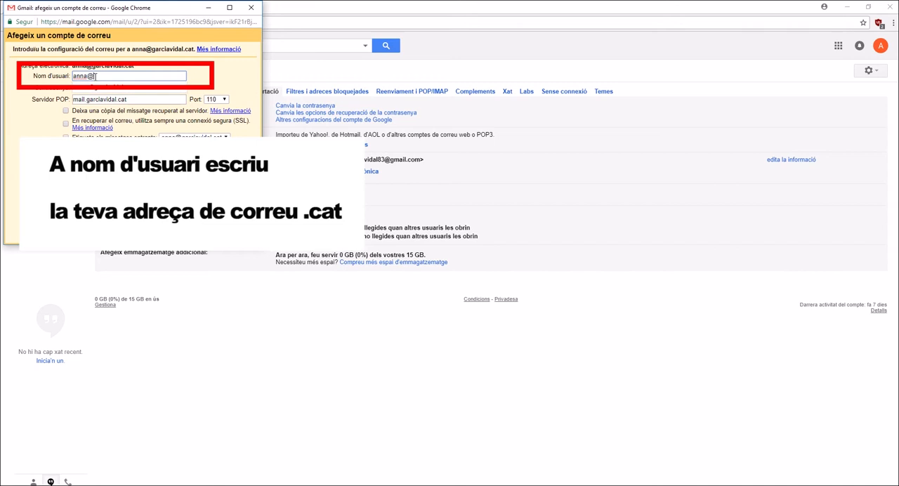
type("garciavidal.cat")
key("Tab")
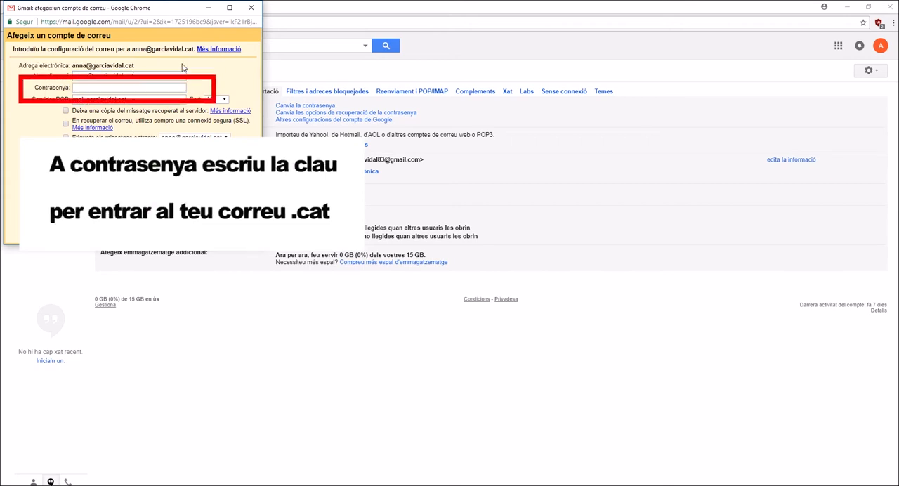
left_click(131, 89)
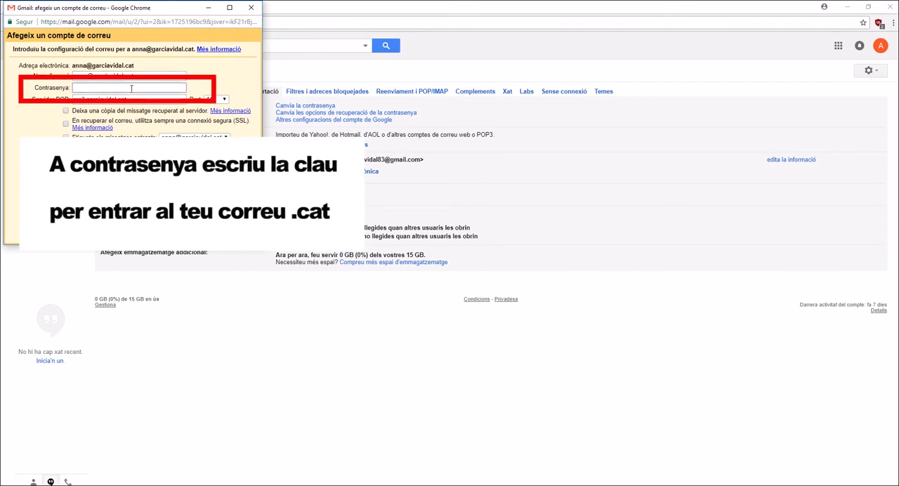
type("•••••••••")
Set the POP server to the pop subdomain of the .cat domain, keep retrieved messages on the server, and add the account.
left_click(86, 100)
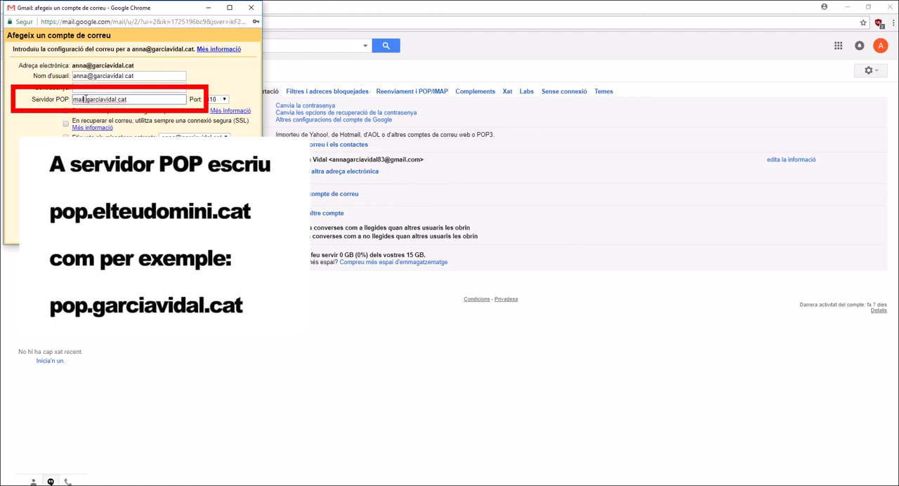
double_click(85, 100)
type("pop")
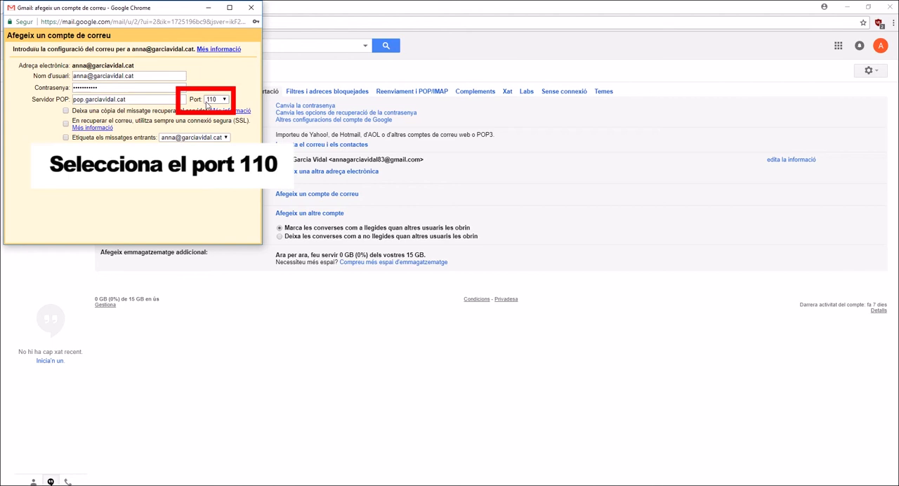
left_click(66, 112)
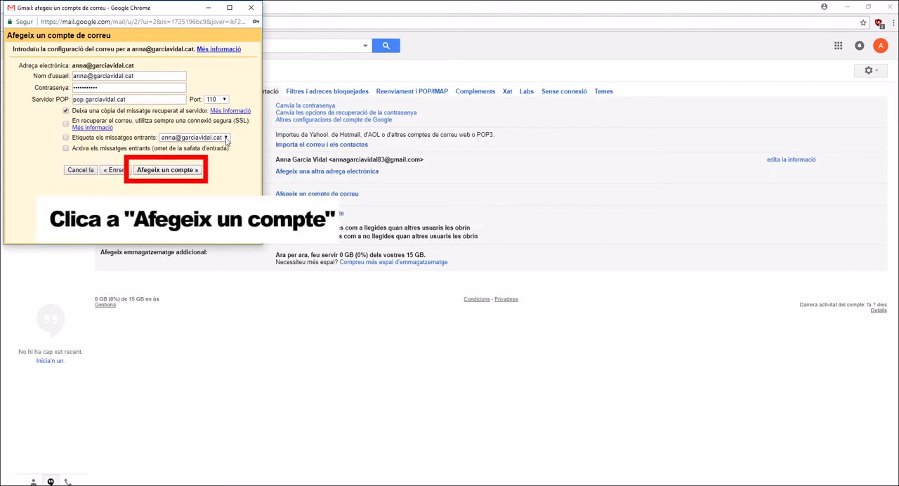
left_click(162, 173)
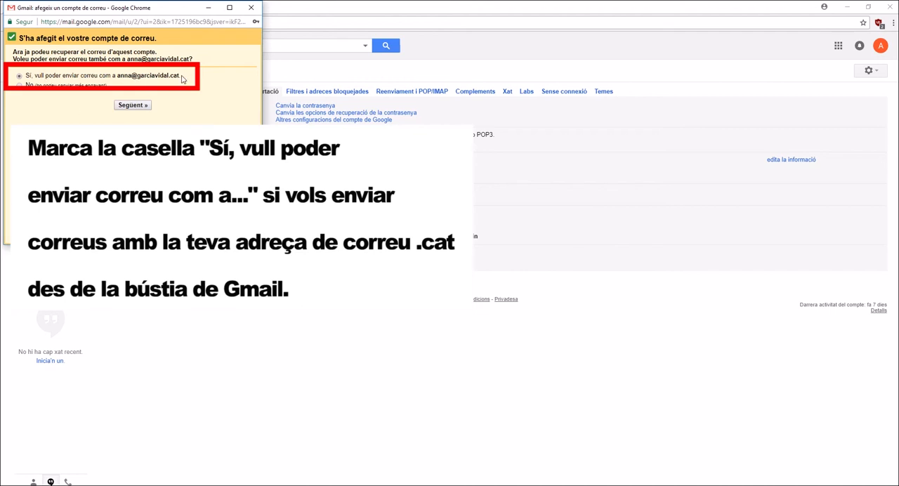
Choose to send mail as the .cat address as well, without treating it as an alias (Ho tracta com un àlies).
left_click_drag(181, 78, 29, 76)
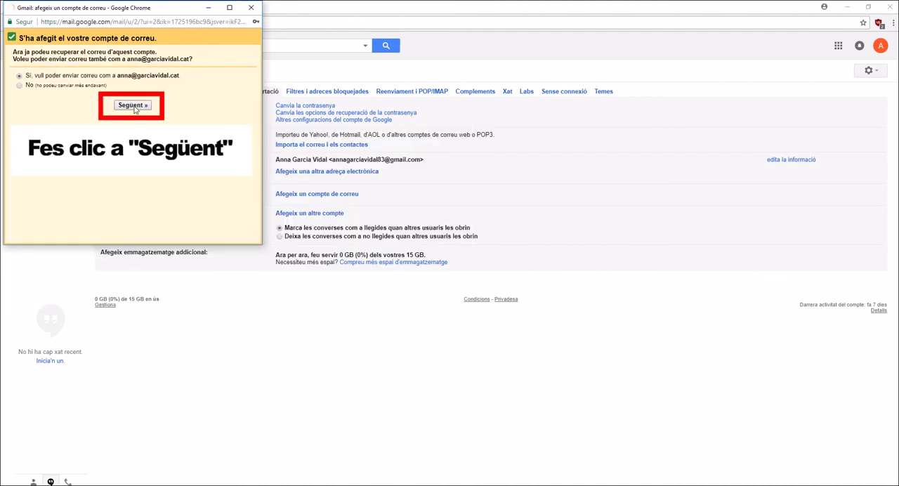
left_click(134, 106)
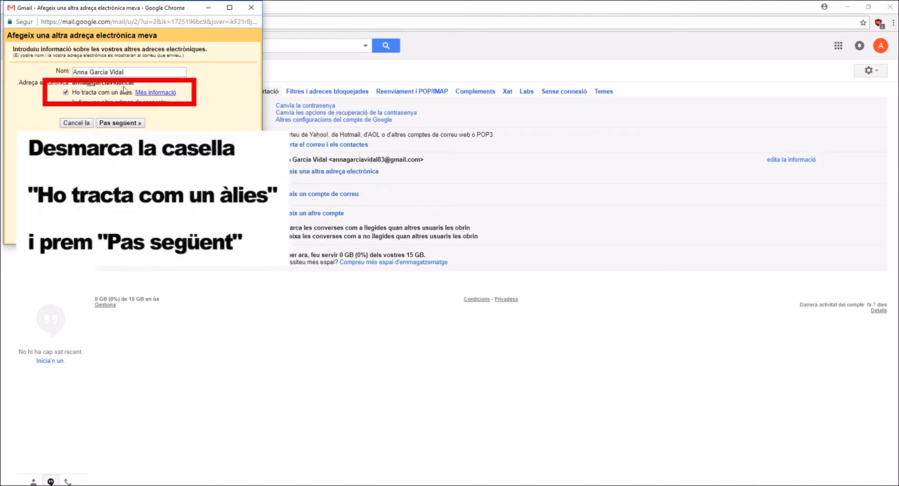
left_click(67, 94)
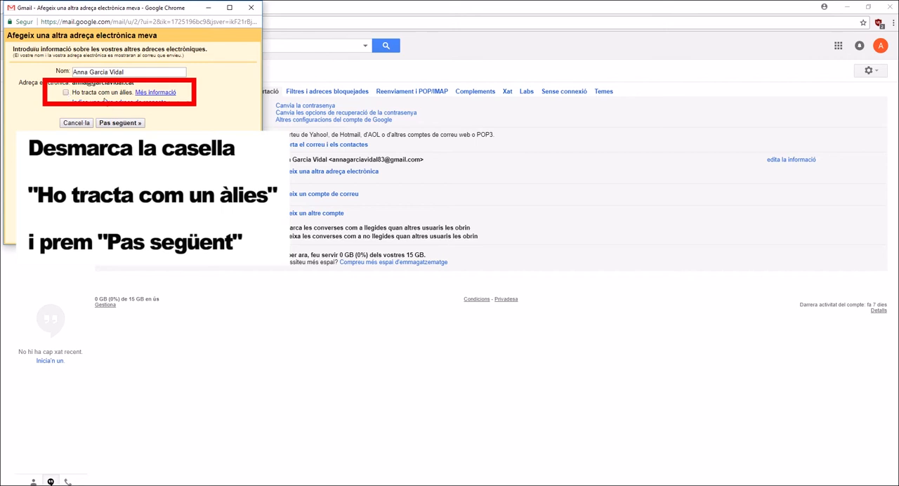
left_click(136, 124)
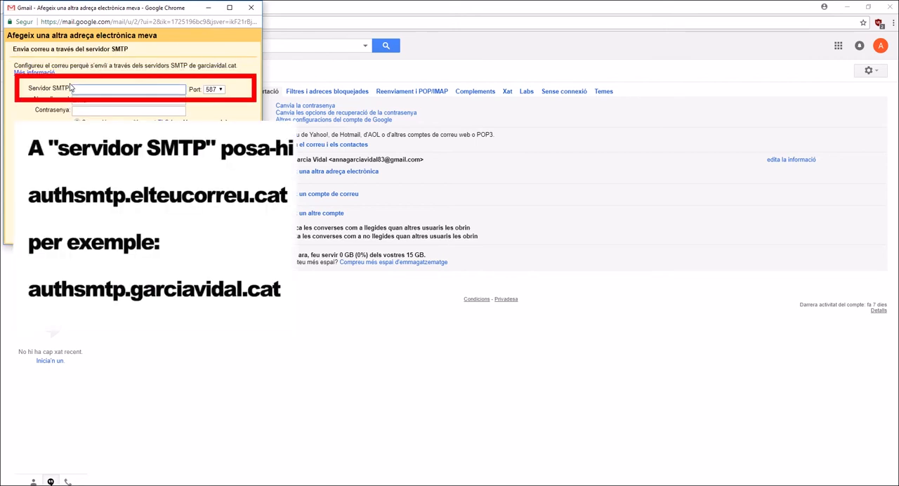
Set the outgoing SMTP server to the authsmtp subdomain of the .cat domain, using port 25.
type("authsmtp.garciavidal.c")
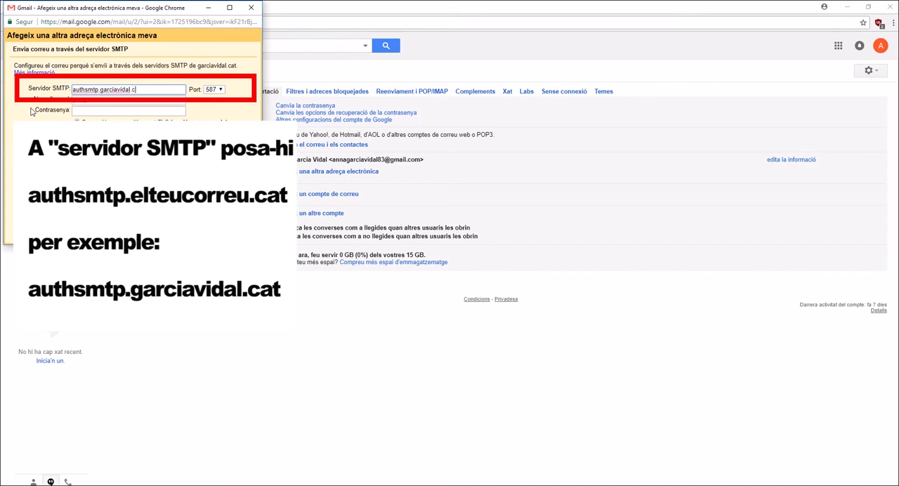
type("at")
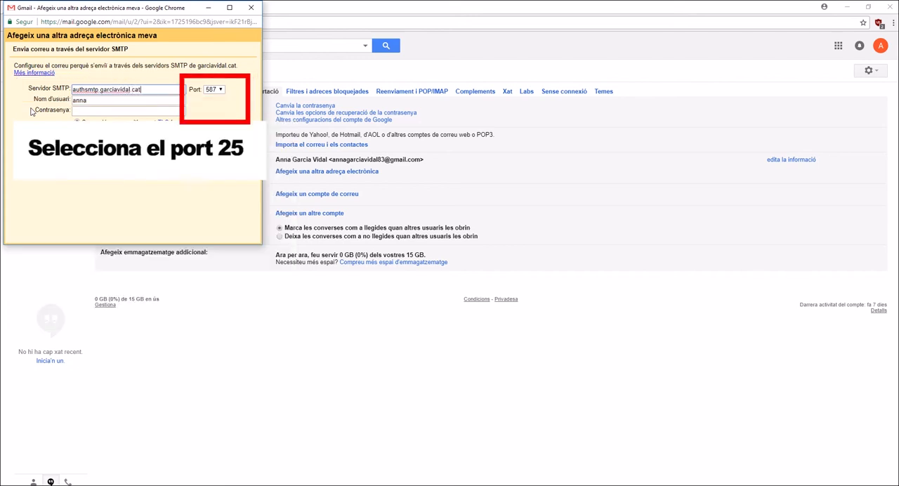
left_click(220, 92)
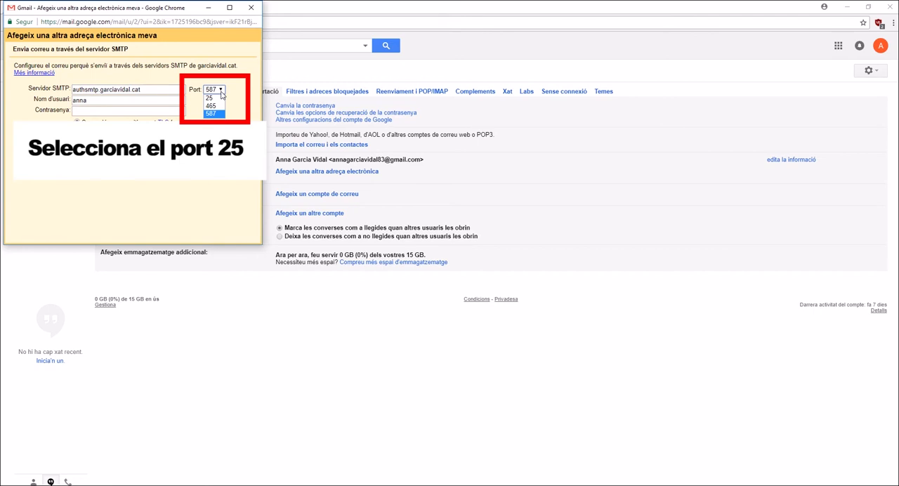
left_click(211, 98)
Enter the full .cat email address and account password for SMTP, and add the account with an unsecured connection (Connexió sense seguretat).
left_click(87, 101)
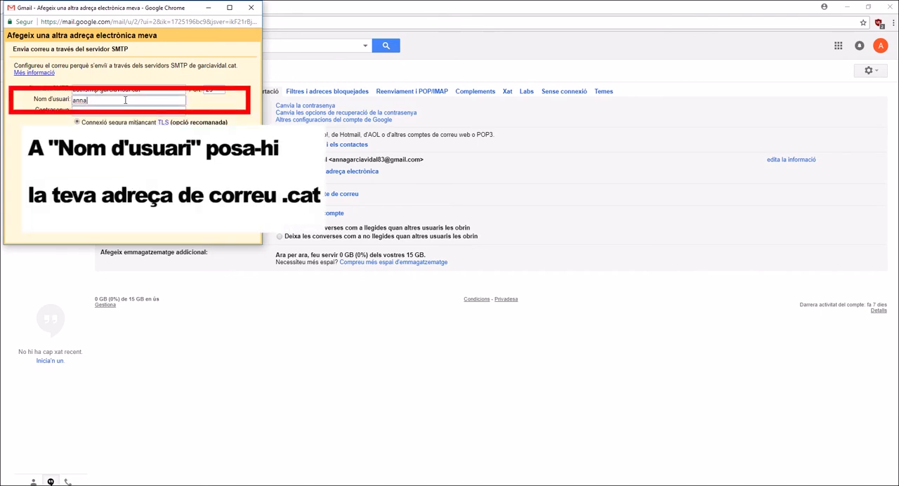
type("@garciavidal.cat")
left_click(135, 110)
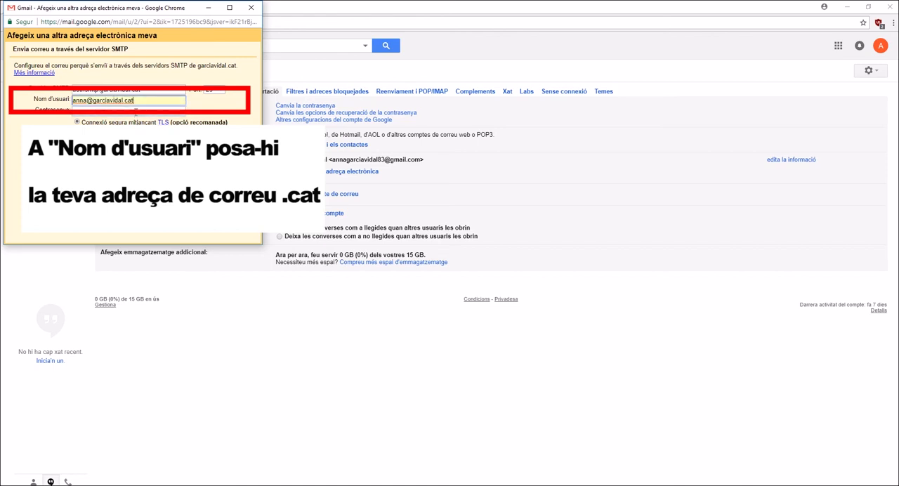
left_click(114, 113)
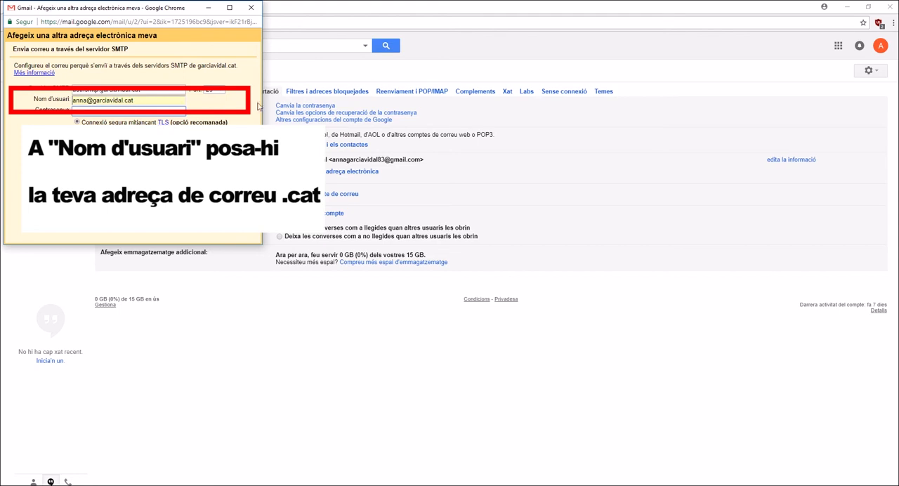
type("•••••••")
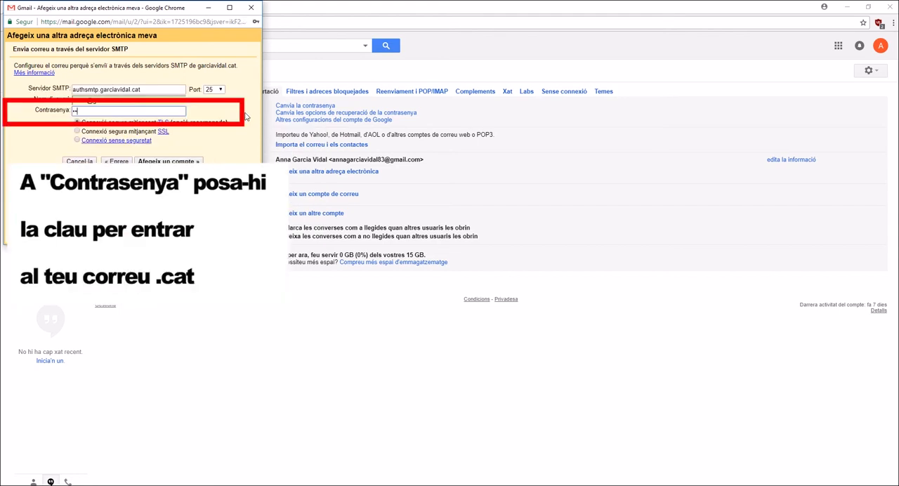
type("••••")
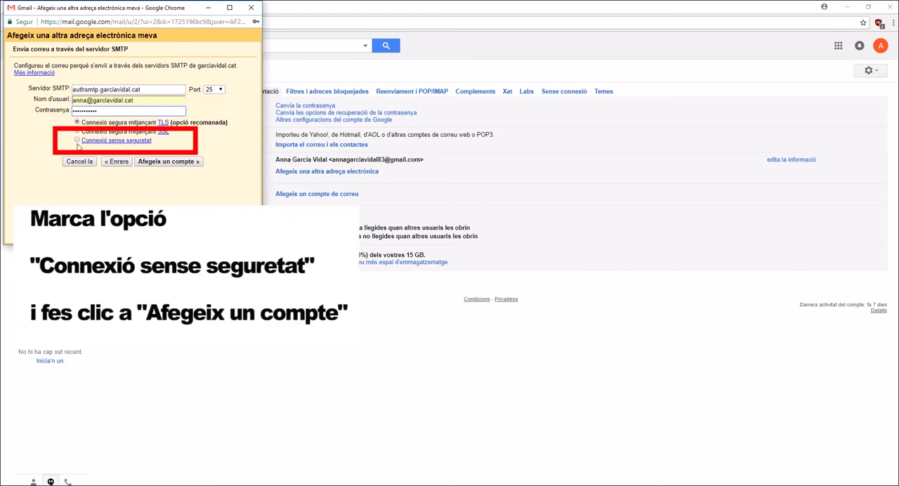
left_click(77, 141)
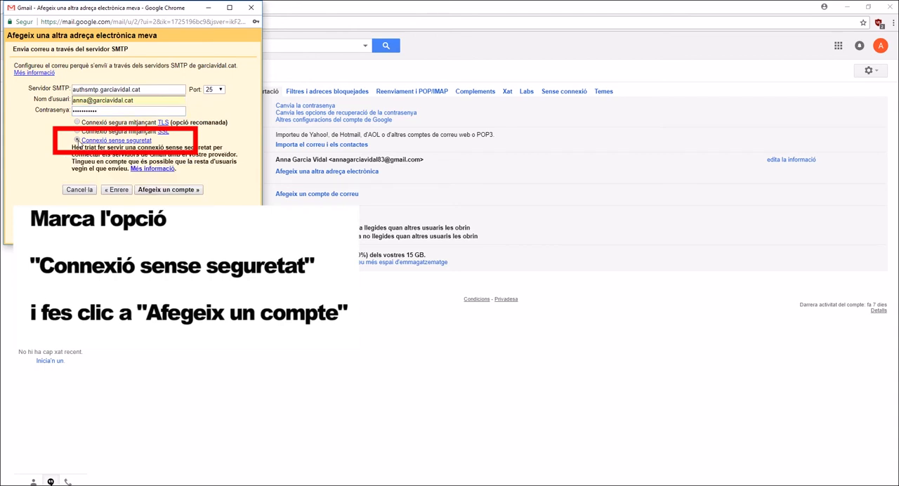
left_click(172, 191)
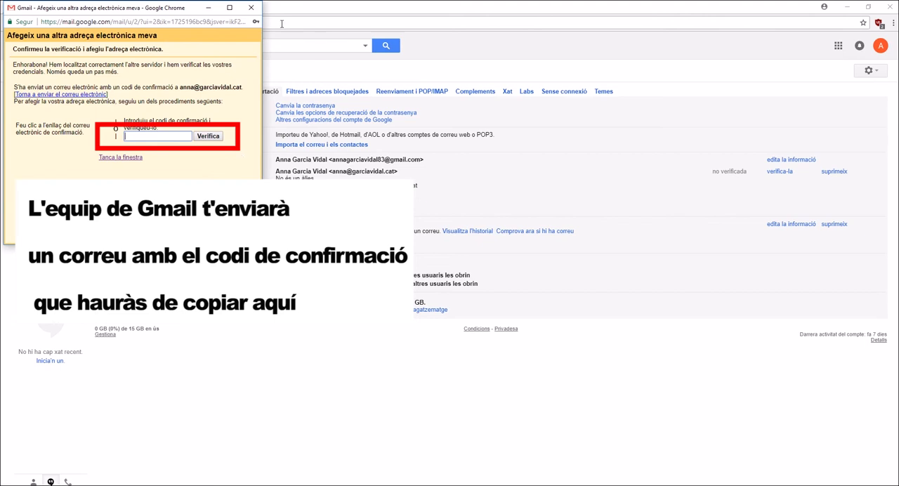
Open the Gmail team's confirmation message in the inbox and copy its confirmation code.
left_click_drag(188, 11, 572, 107)
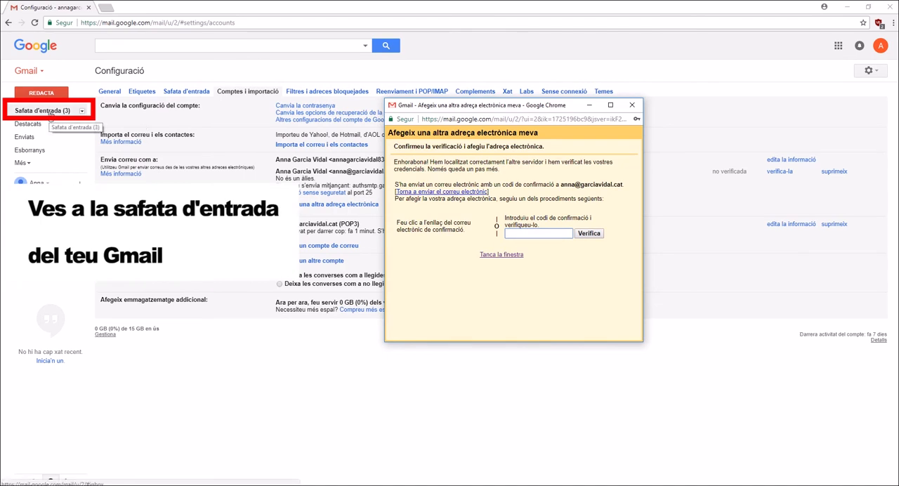
left_click(49, 112)
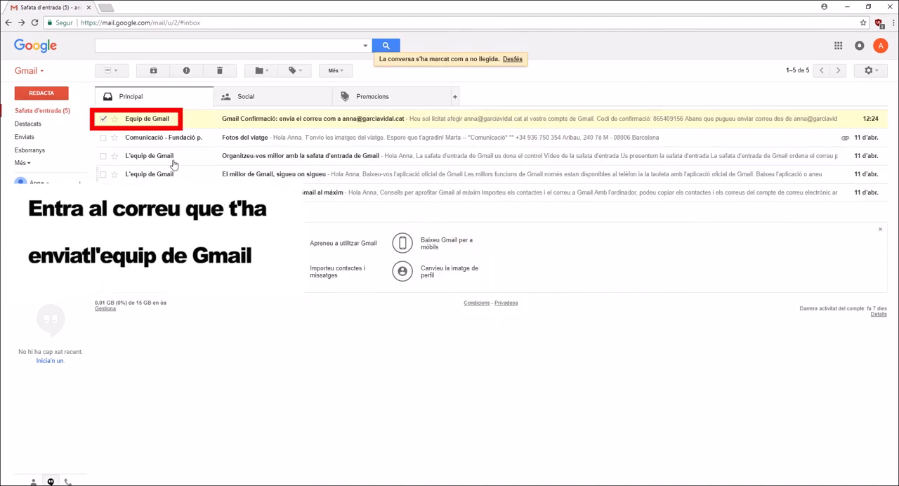
left_click(161, 118)
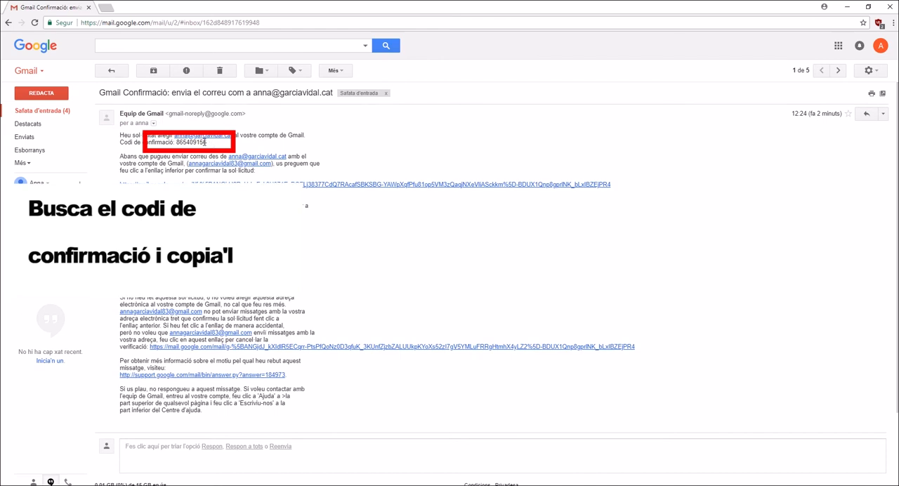
left_click_drag(214, 143, 175, 143)
key("ctrl+c")
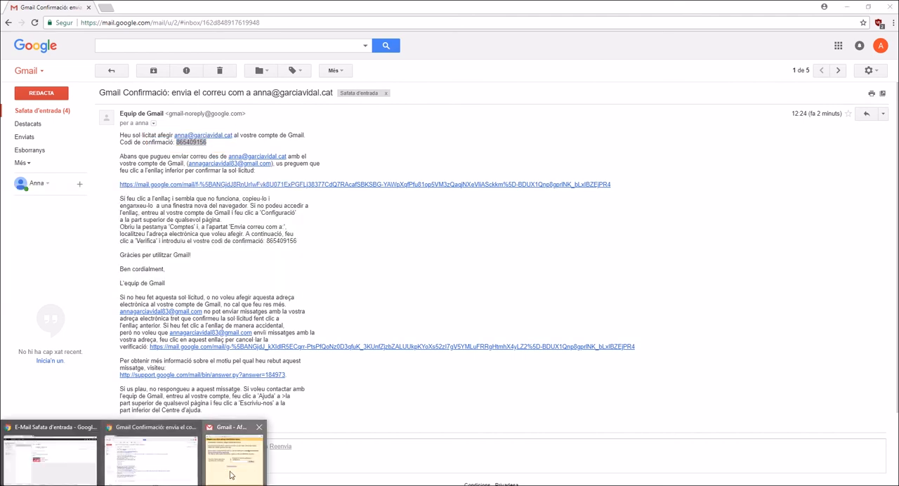
Paste the confirmation code into the address verification window and verify the sending address.
left_click(233, 475)
left_click(530, 233)
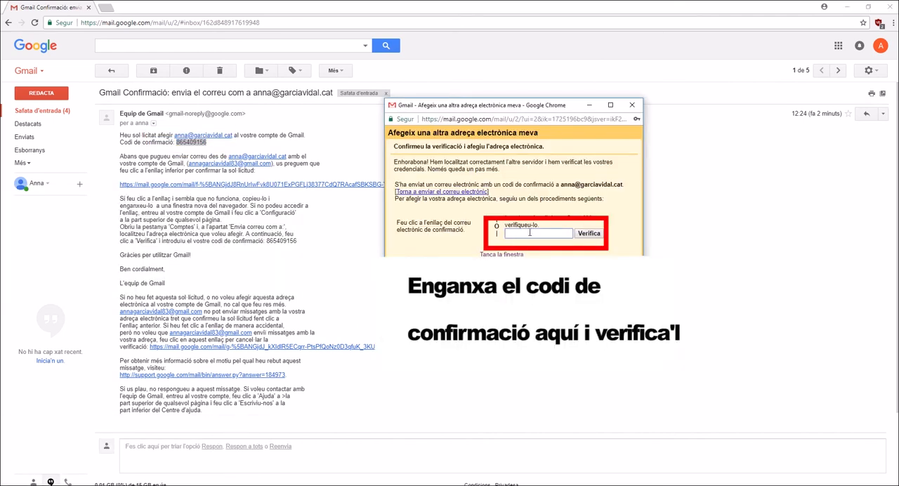
key("ctrl+v")
left_click(589, 233)
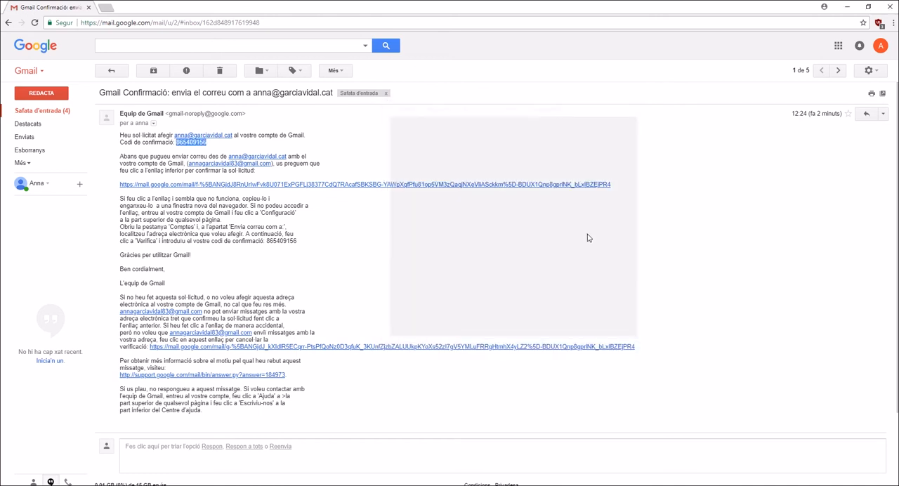
Return to the inbox and view the sender details of the Comunicació message about Fotos del viatge.
left_click(59, 111)
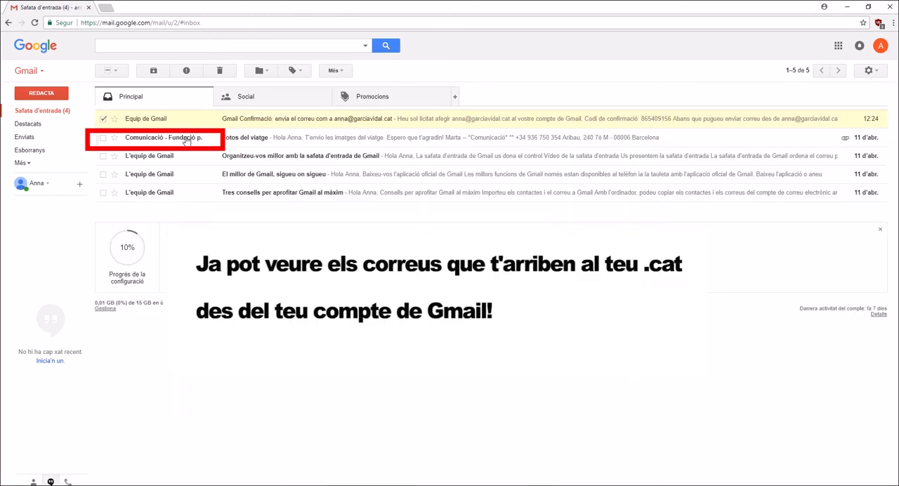
mouse_move(186, 140)
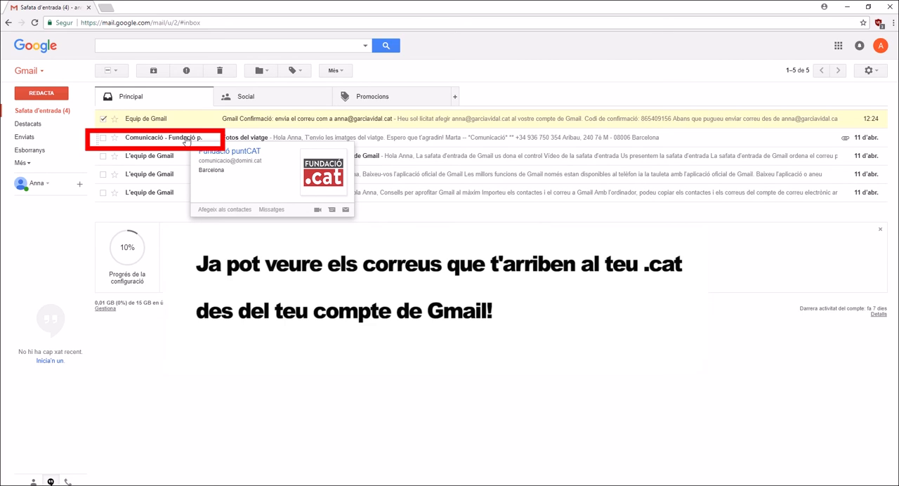
Open the Fotos del viatge message, show its header details and highlight the recipient's .cat address.
left_click(186, 141)
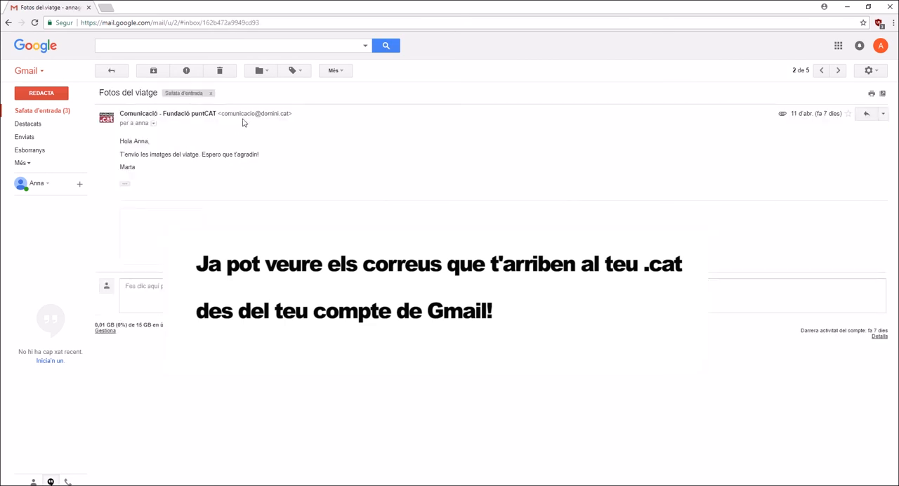
left_click(154, 124)
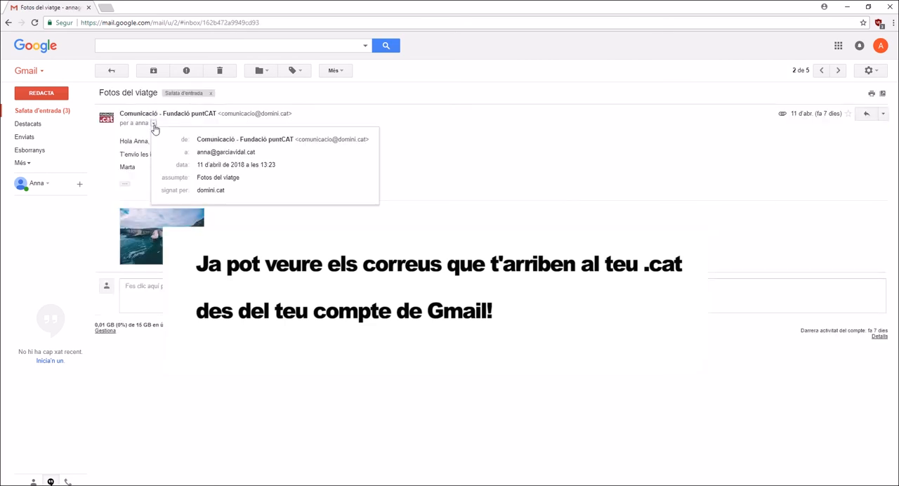
left_click_drag(257, 153, 195, 156)
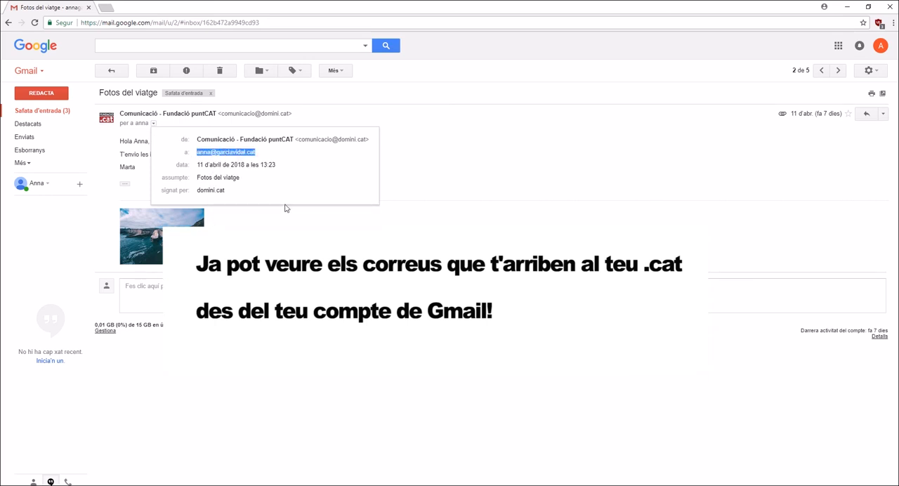
Start a new message and choose the .cat email address as its sender.
left_click(46, 95)
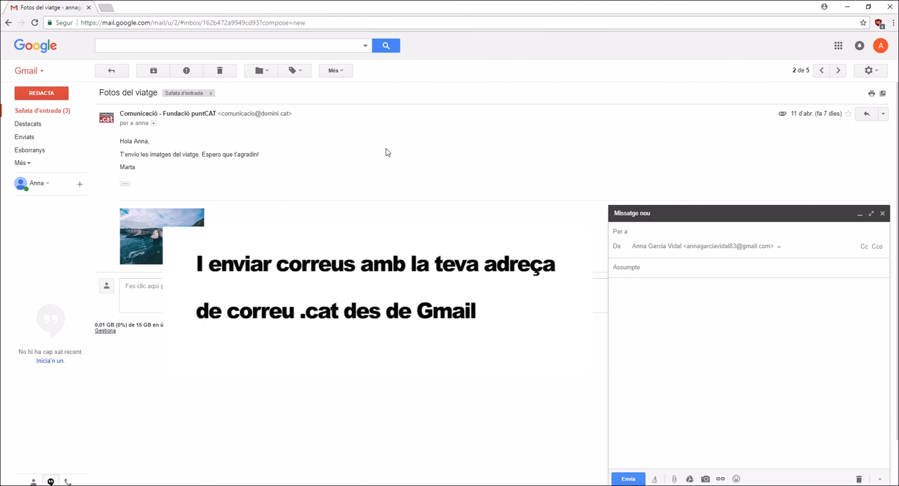
left_click(781, 248)
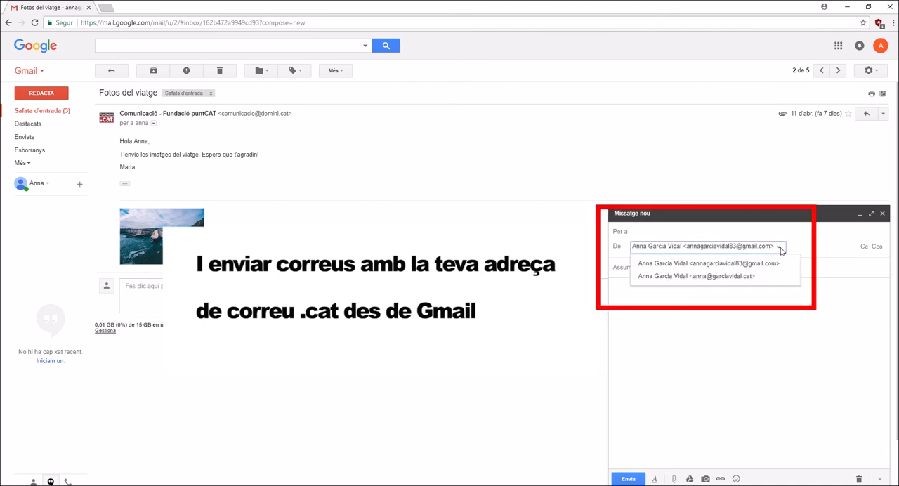
left_click(749, 277)
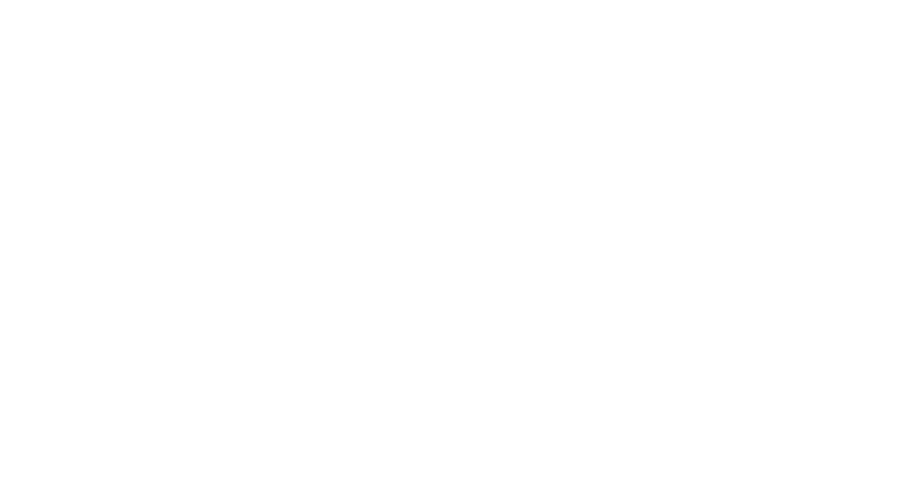